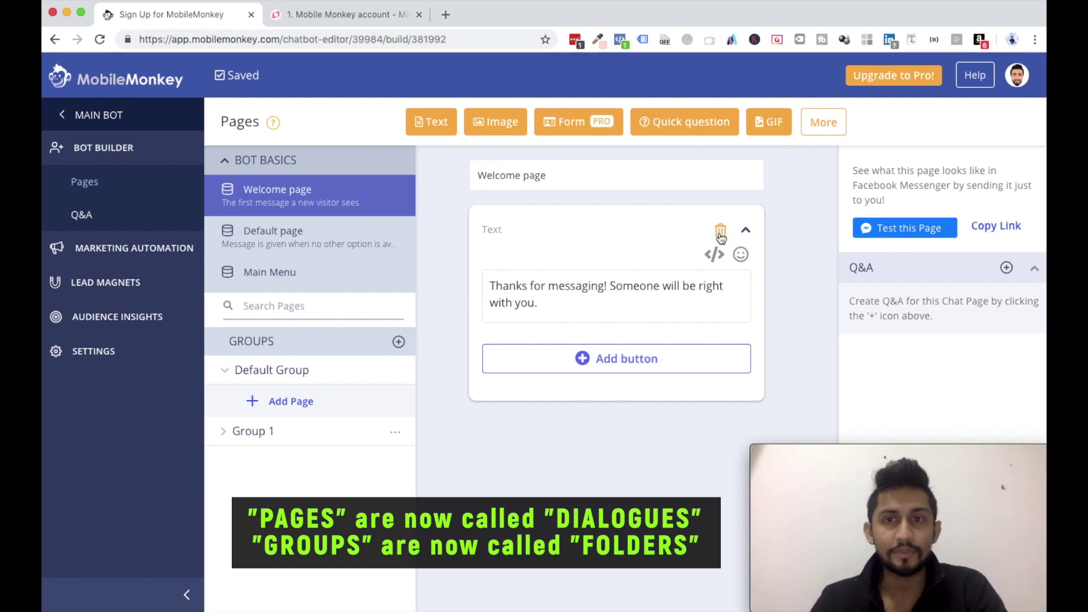
Delete the Text widget on the Welcome page and the 'Sorry, I'm just a bot...' widget on the Default page
left_click(719, 233)
left_click(760, 342)
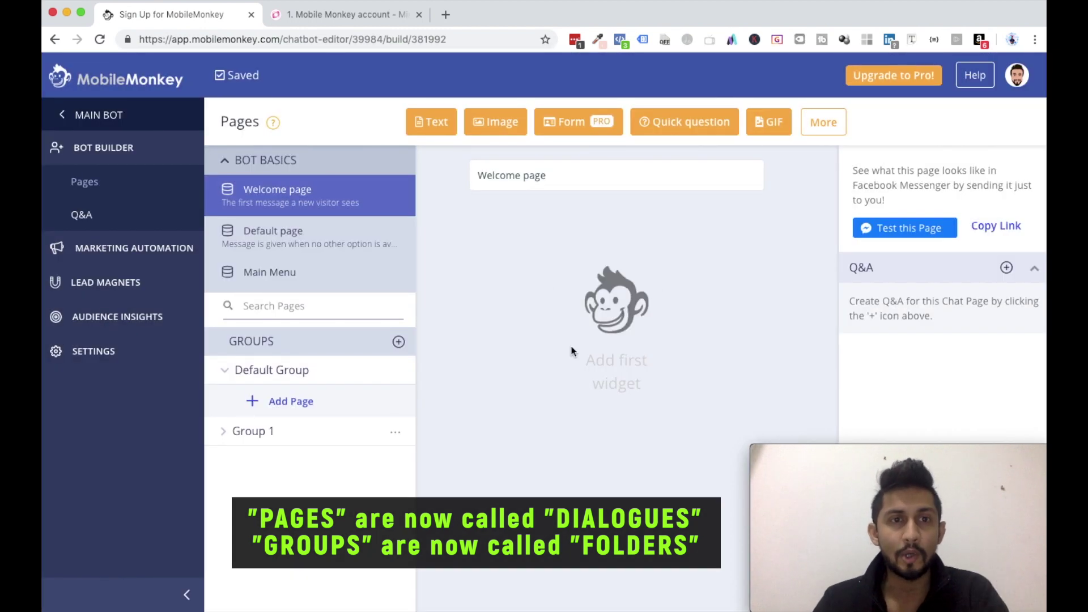
left_click(282, 241)
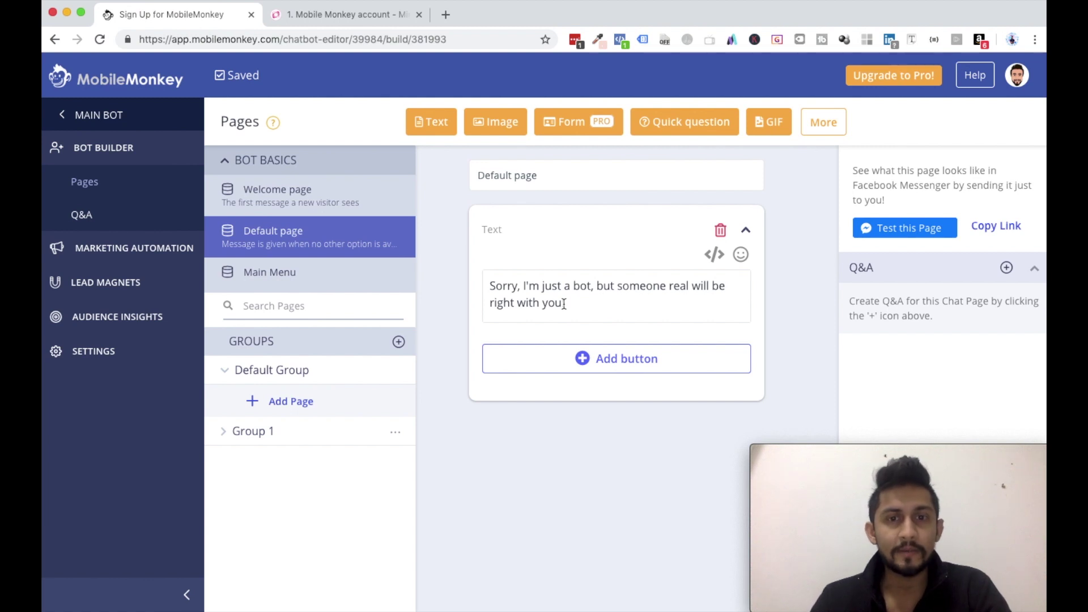
left_click(721, 230)
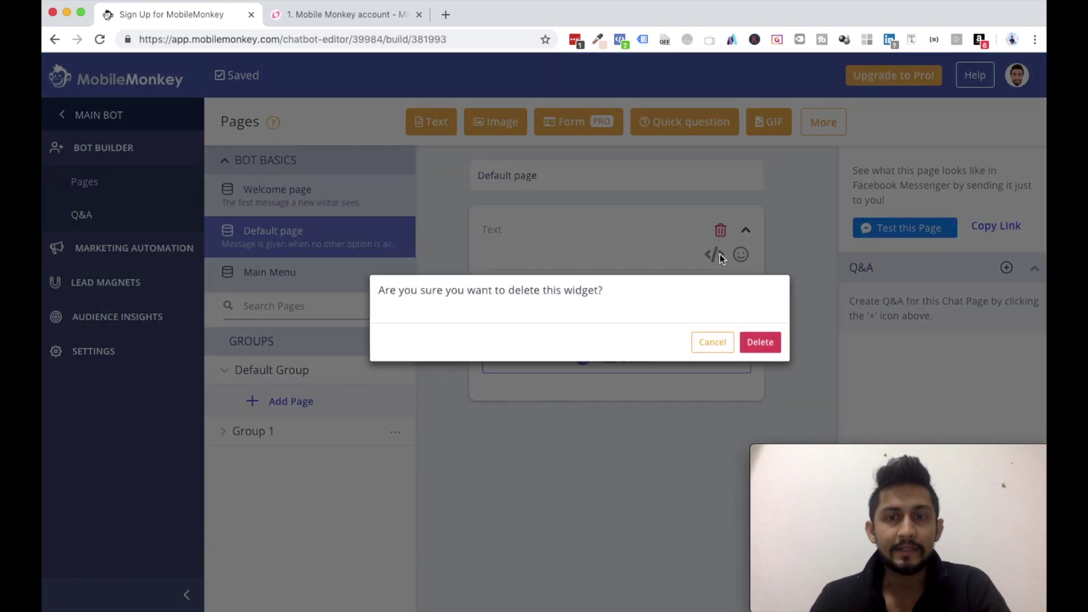
left_click(757, 344)
Delete Group 1 from the page groups
left_click(300, 275)
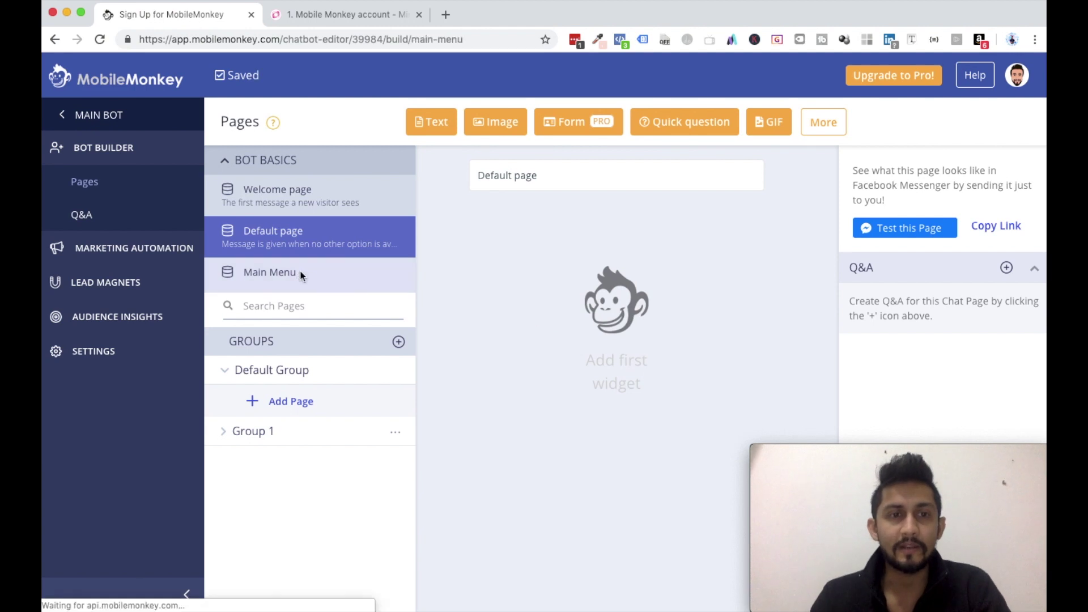
mouse_move(697, 231)
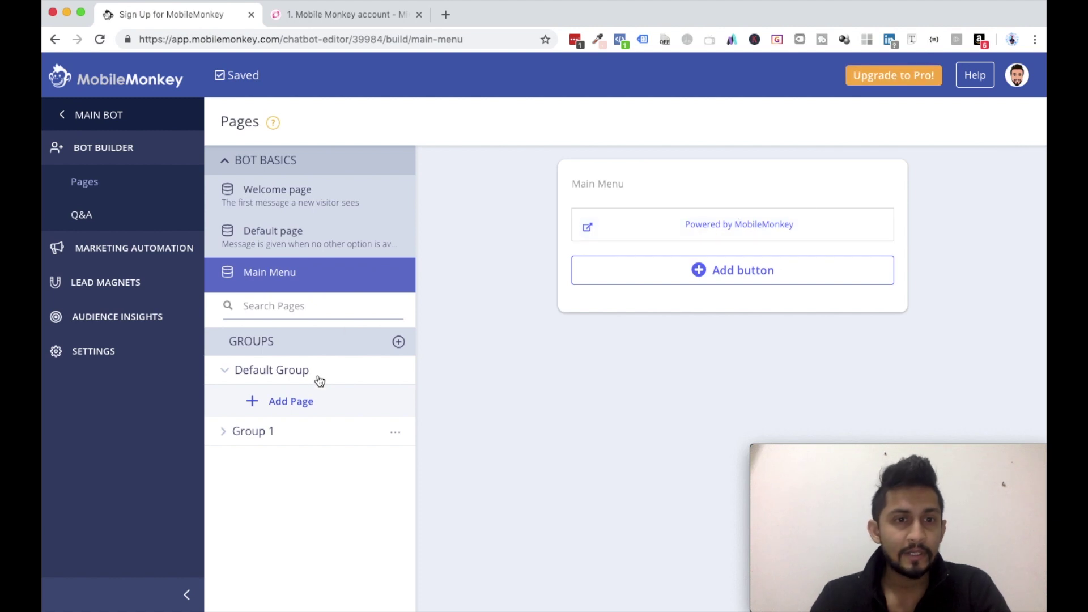
left_click(243, 437)
left_click(396, 433)
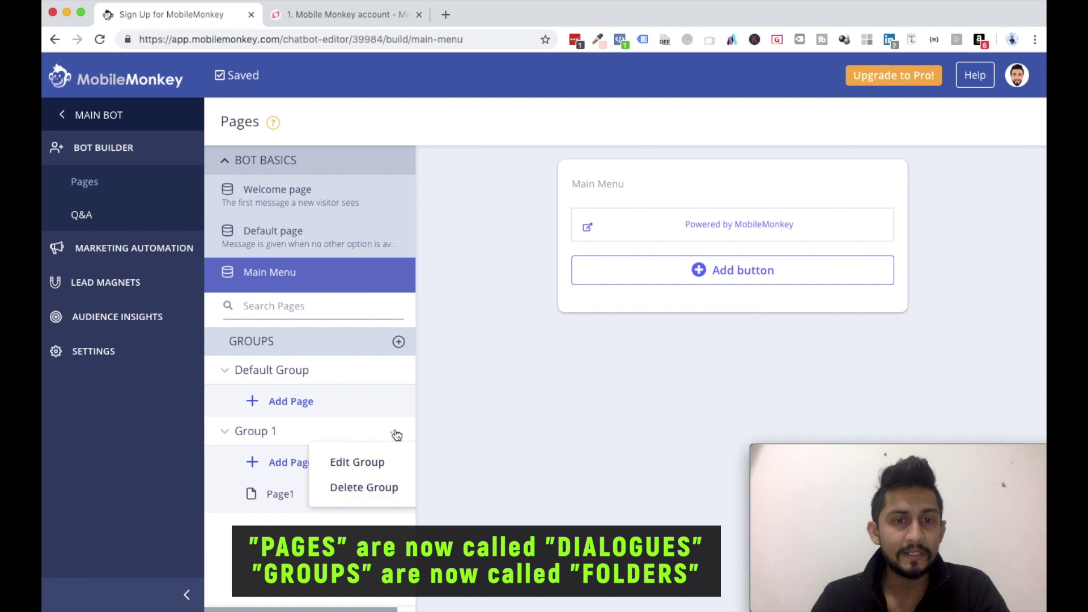
left_click(365, 486)
left_click(760, 342)
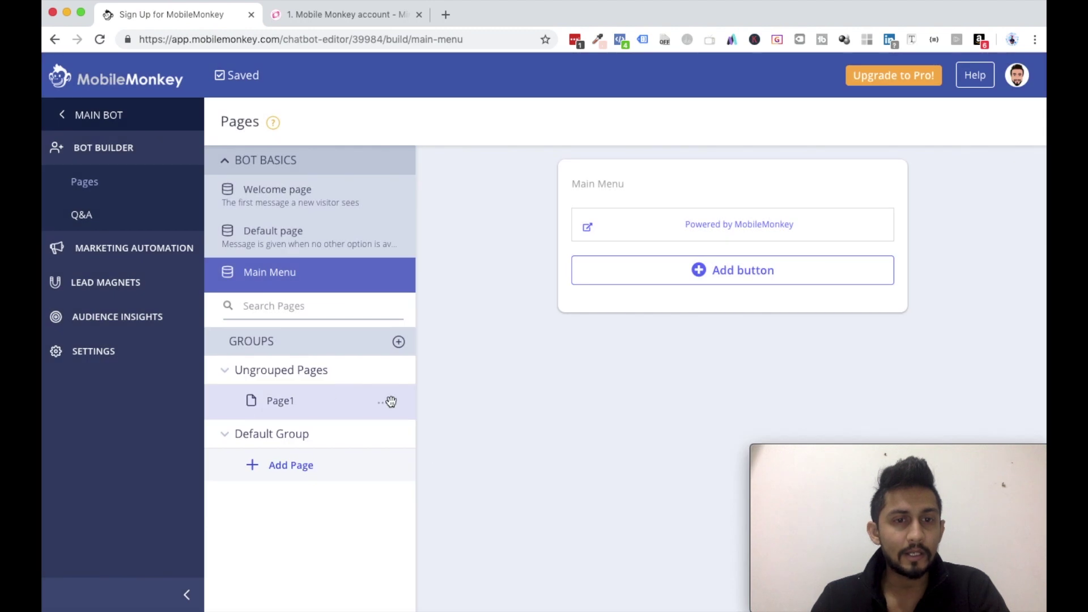
Delete the leftover Page1 from Ungrouped Pages
left_click(386, 403)
left_click(362, 459)
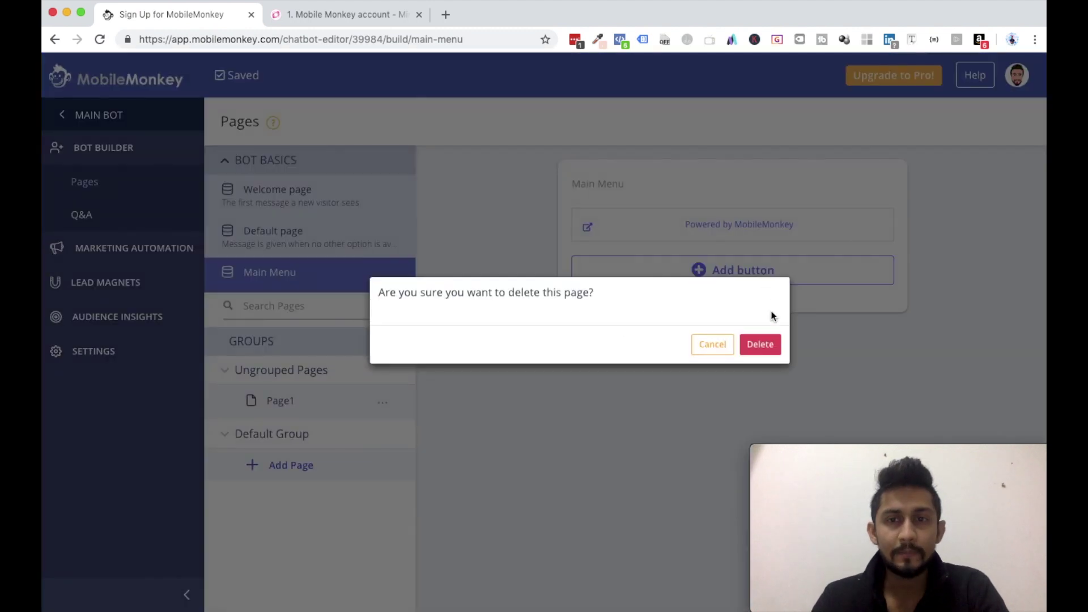
left_click(761, 350)
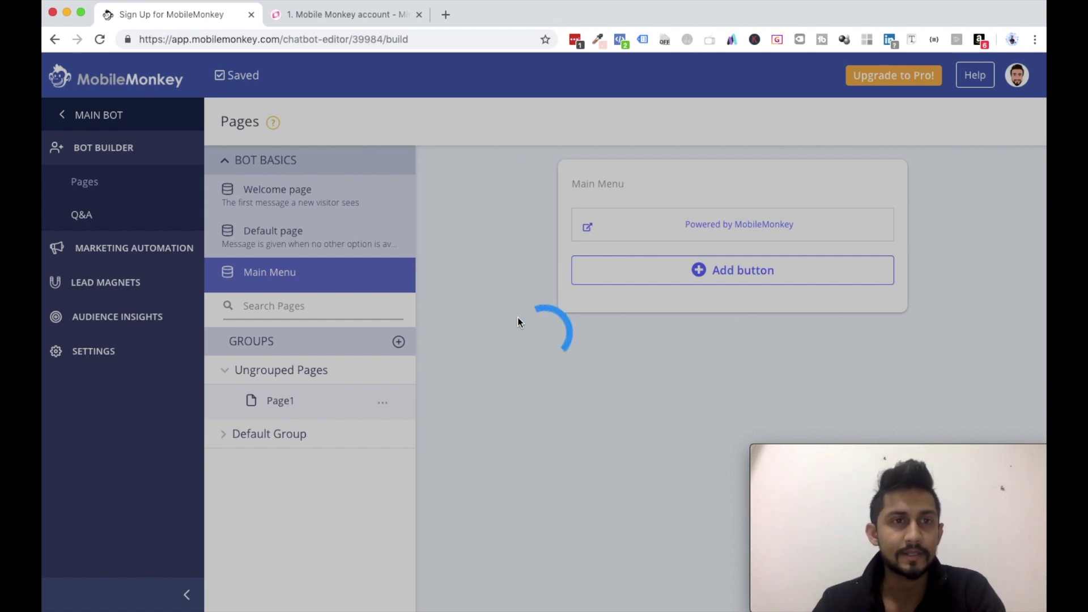
Reload the bot builder and check the Default and Main Menu pages
key("super+r")
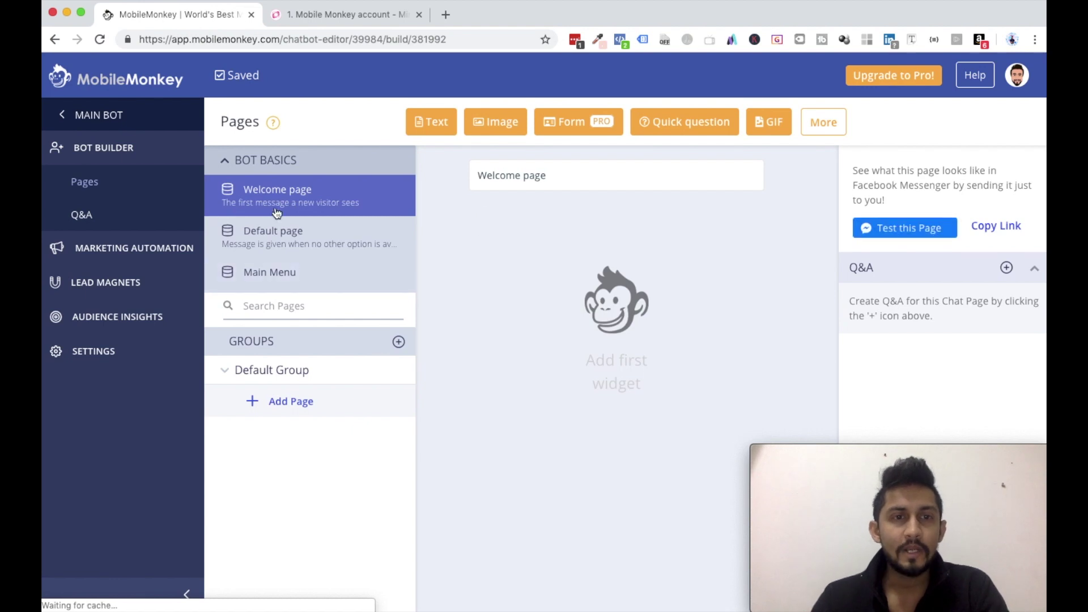
left_click(285, 243)
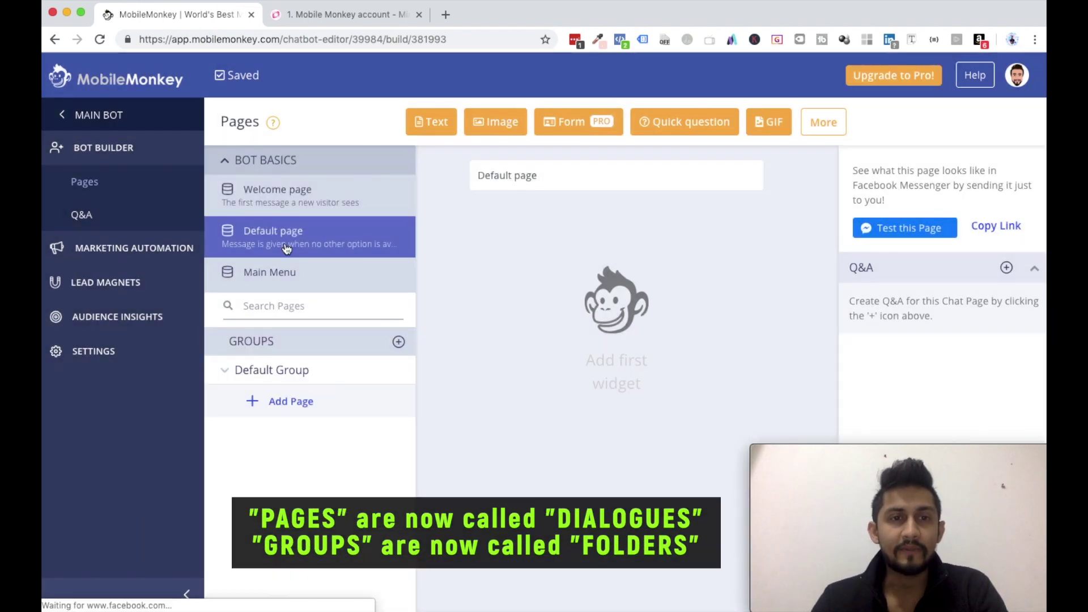
left_click(285, 278)
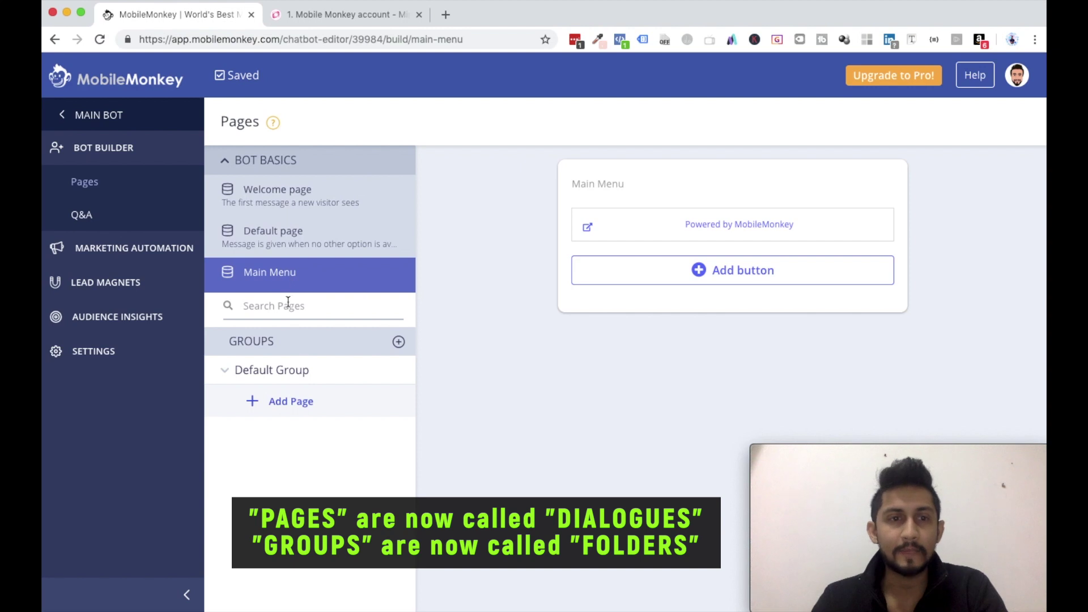
left_click(236, 369)
Confirm the Welcome page and Q&A are empty, then switch to the Safari dashboard
left_click(252, 205)
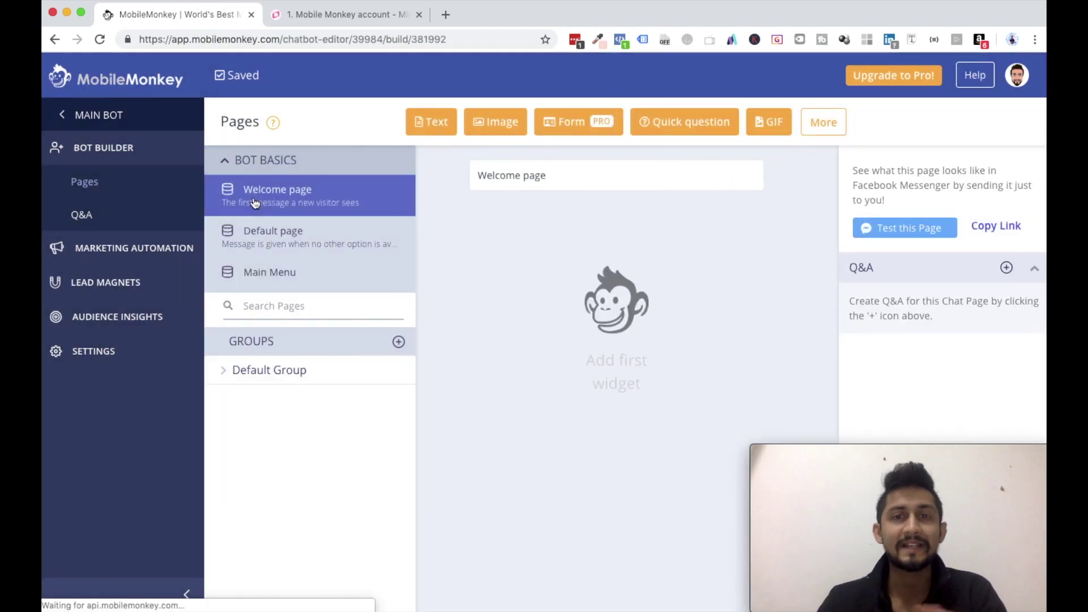
left_click(82, 216)
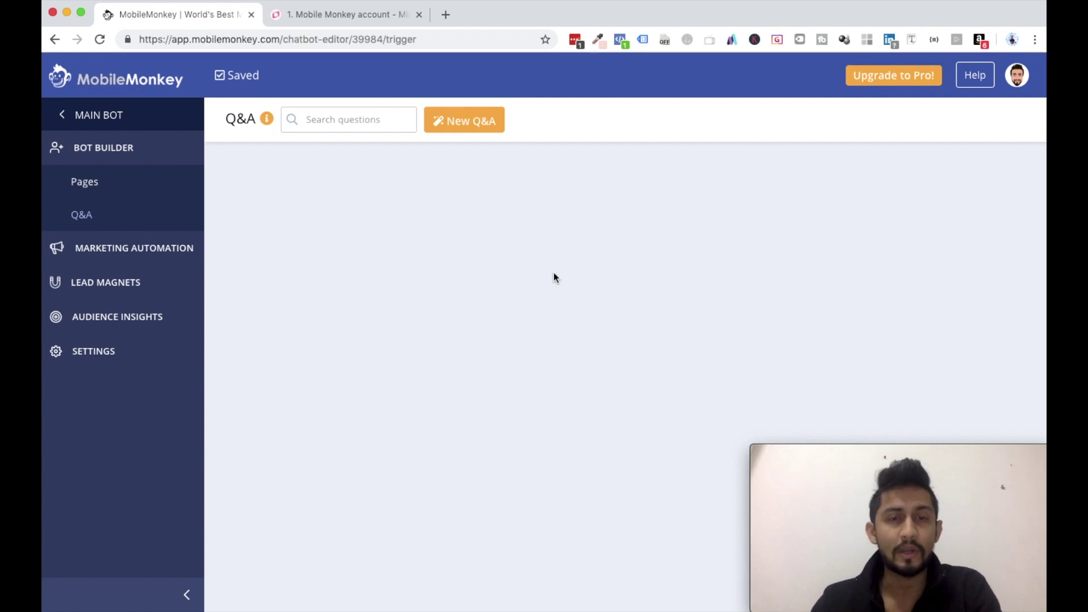
key("super+Tab")
key("super+Tab")
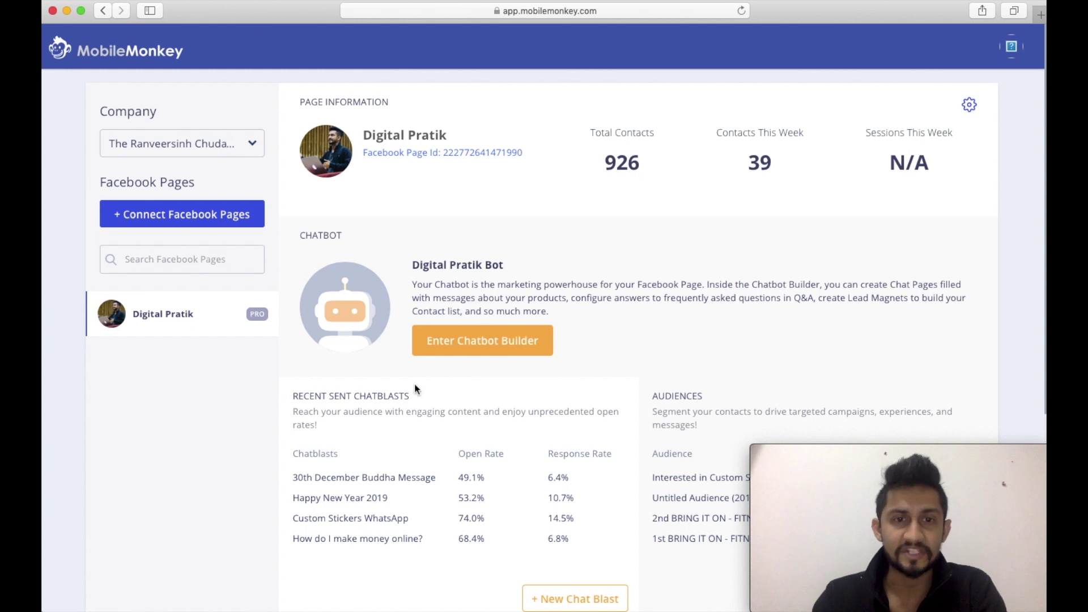
left_click_drag(859, 452, 827, 241)
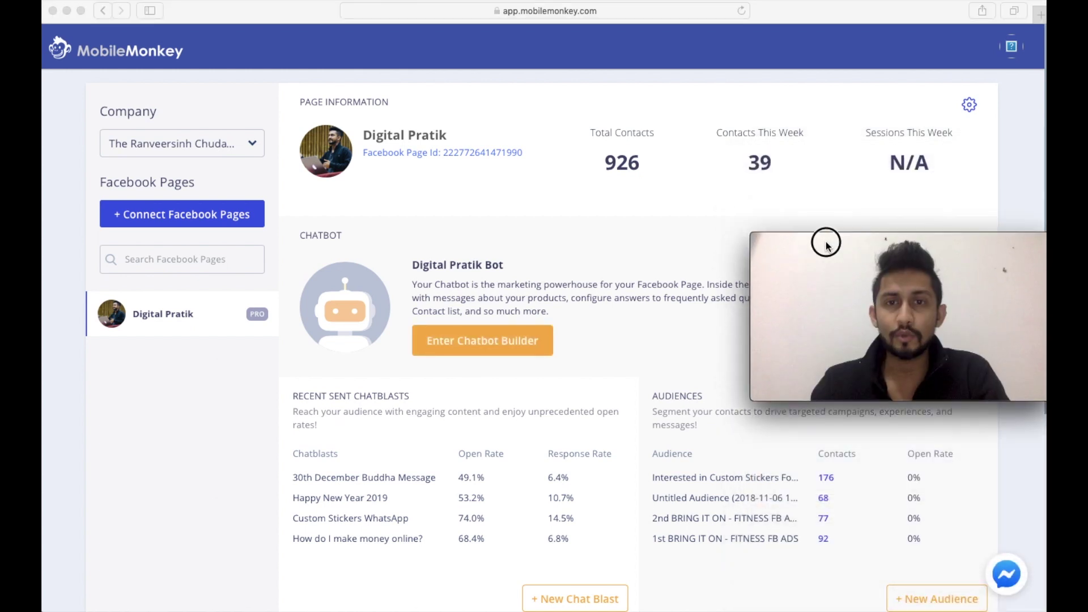
double_click(621, 164)
double_click(759, 164)
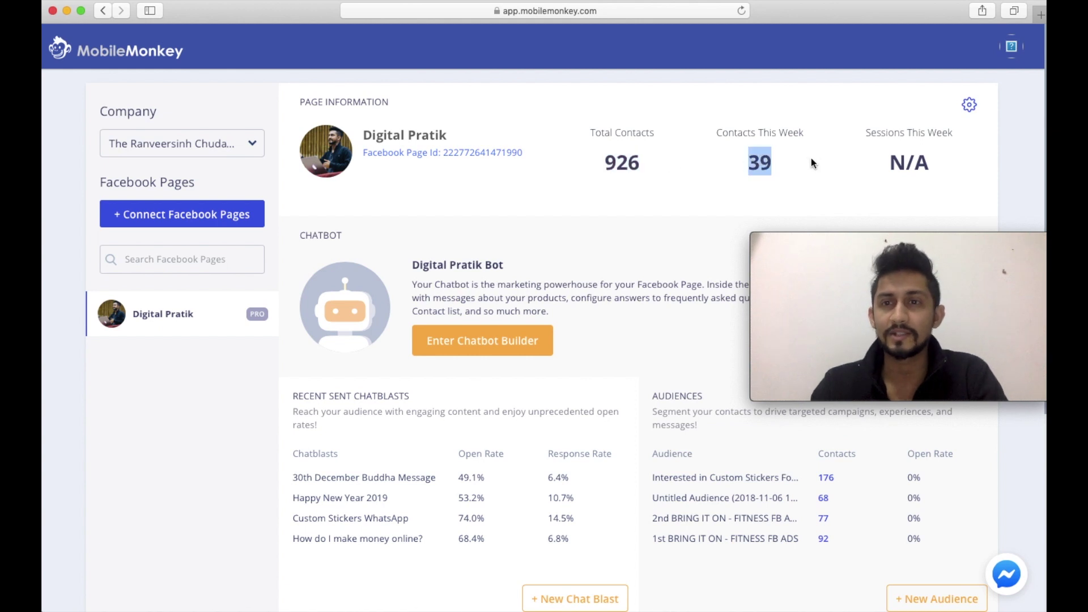
triple_click(909, 167)
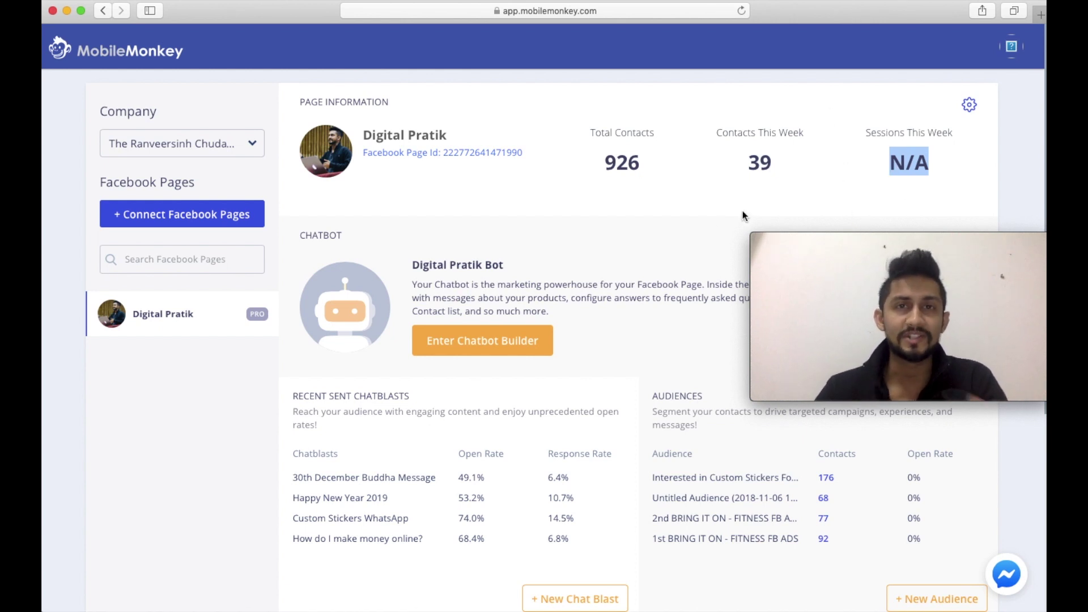
left_click(828, 240)
left_click_drag(829, 240, 774, 187)
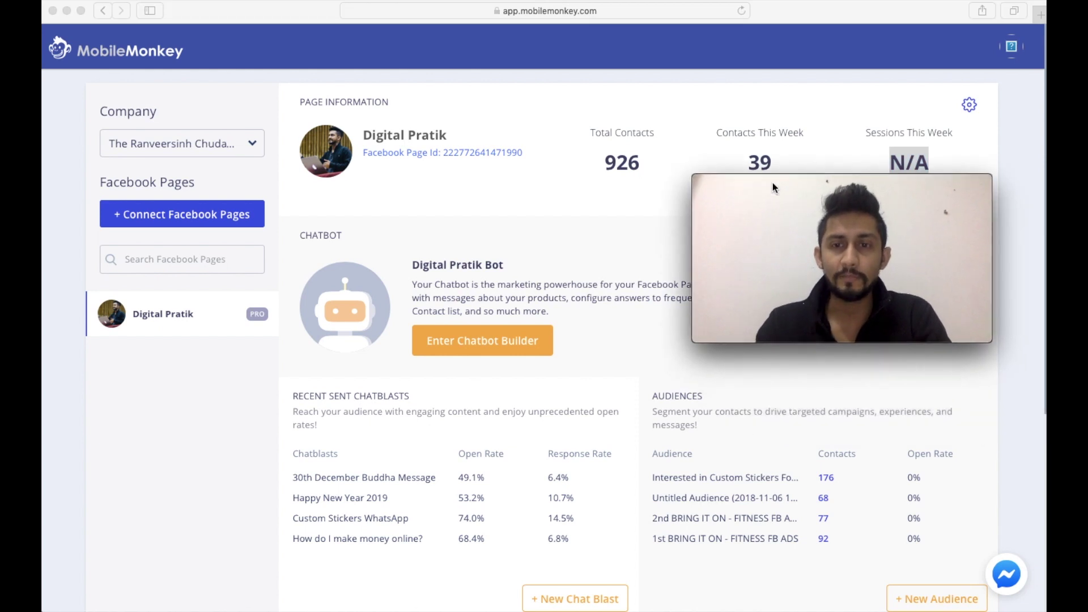
scroll(453, 415, "down", 2)
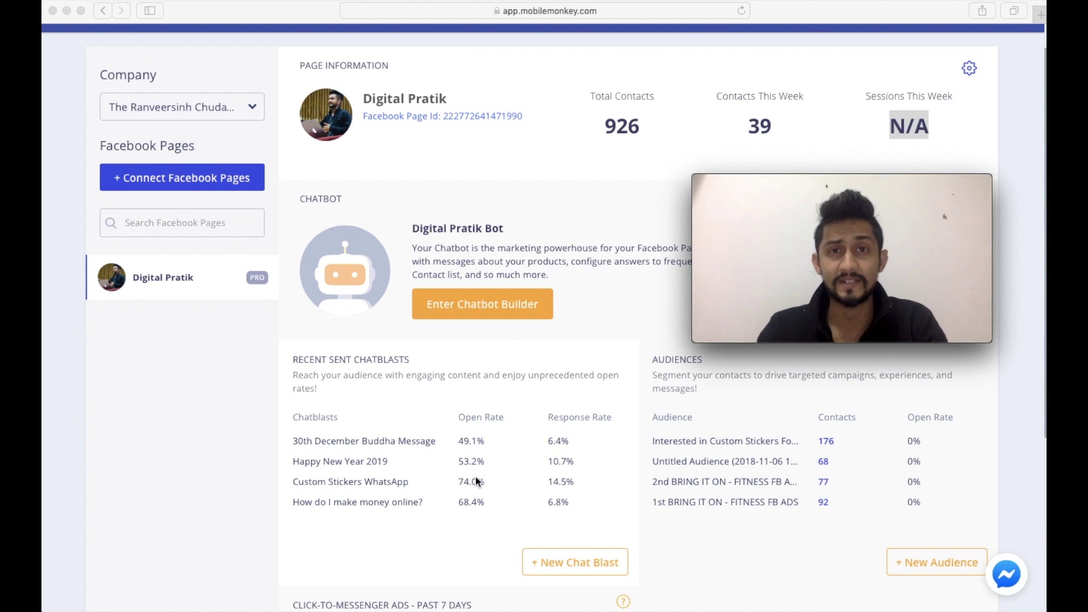
scroll(476, 481, "down", 5)
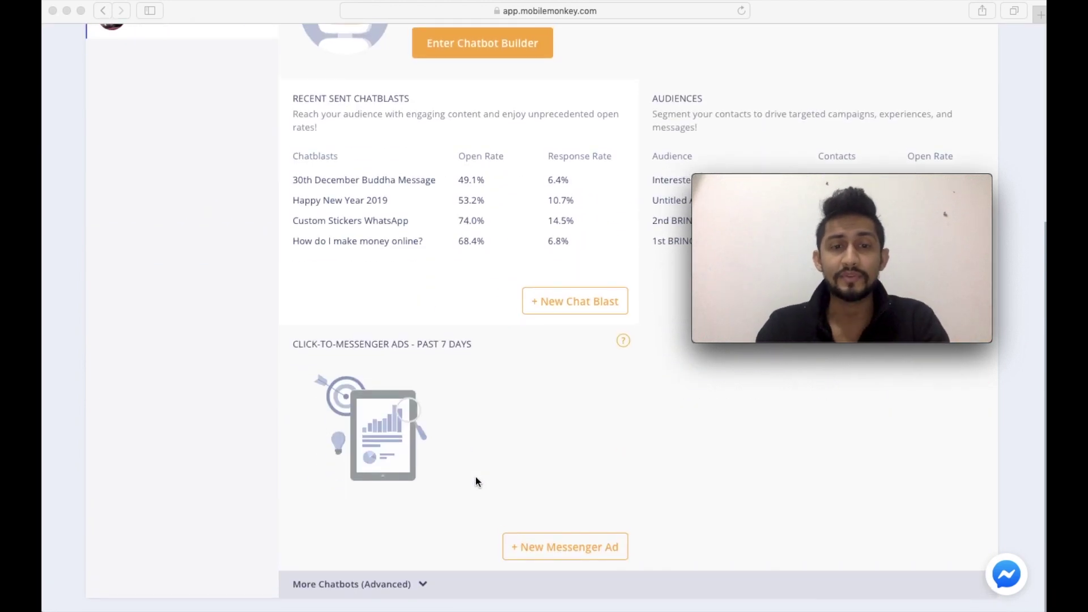
scroll(475, 477, "up", 10)
scroll(475, 477, "down", 10)
left_click(423, 585)
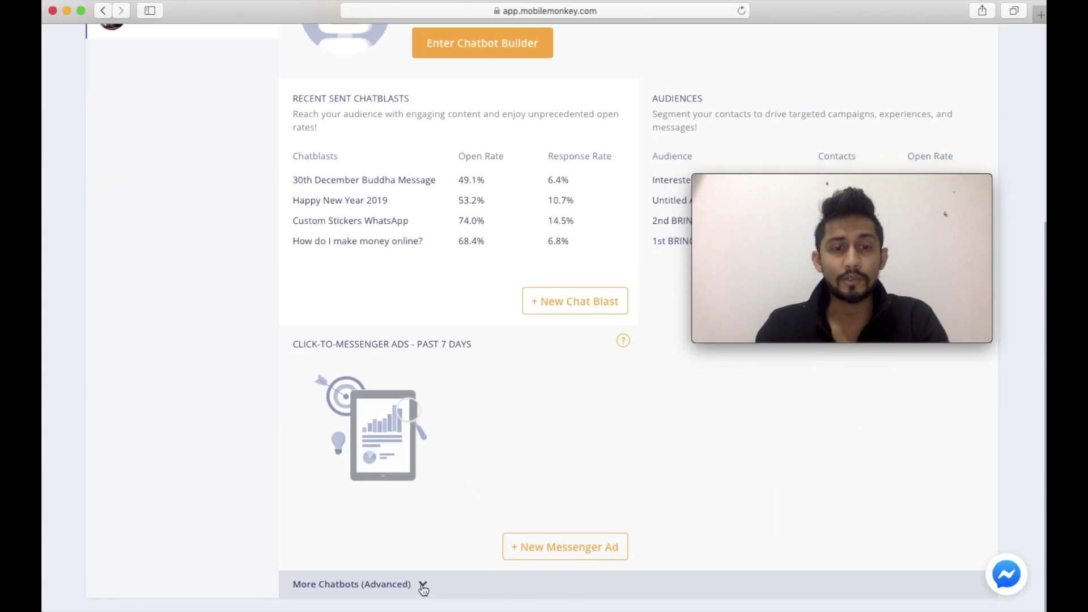
left_click(423, 587)
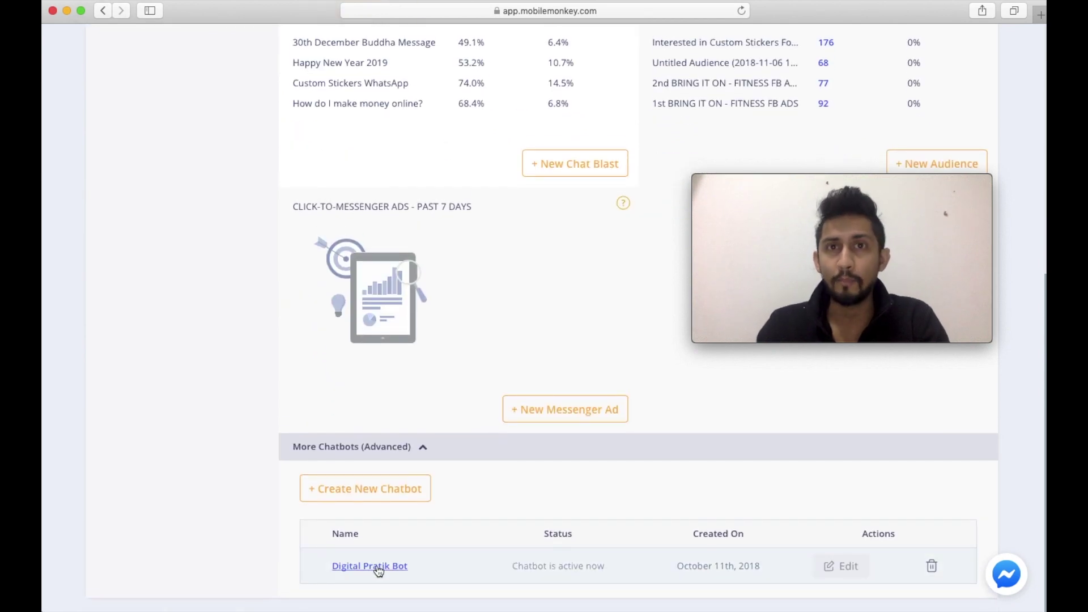
left_click(423, 448)
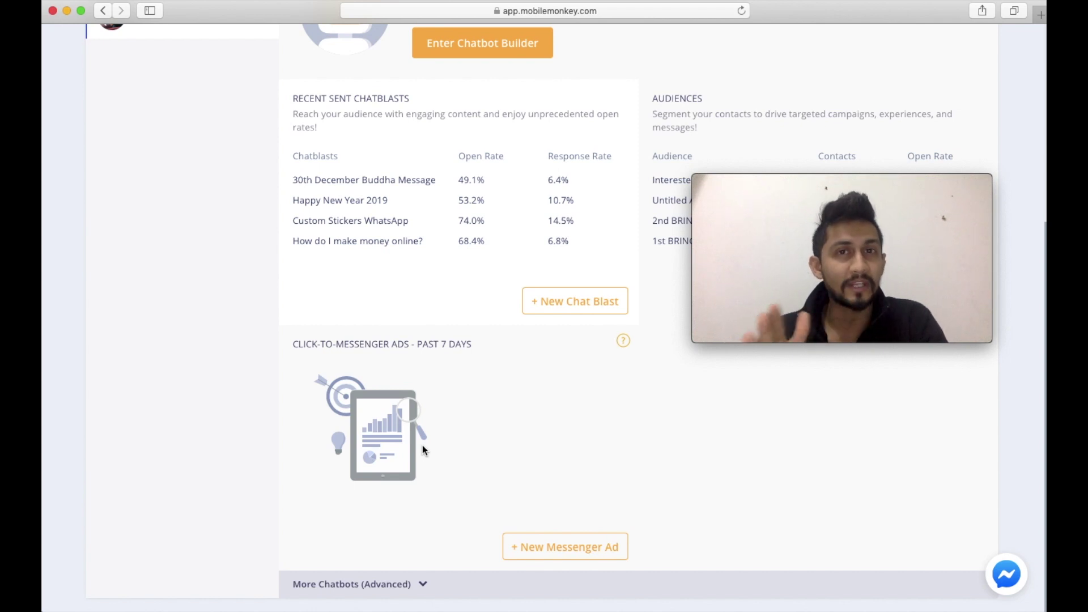
scroll(485, 369, "up", 5)
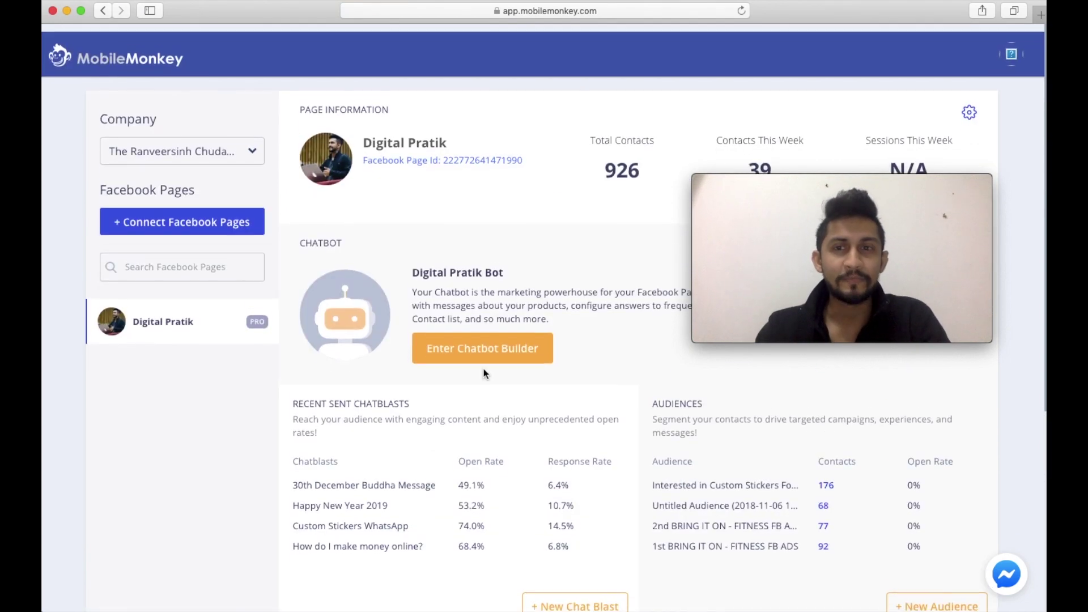
Enter the Digital Pratik Bot's builder, view its Default and Main Menu pages, and dismiss the error
left_click_drag(774, 180, 834, 454)
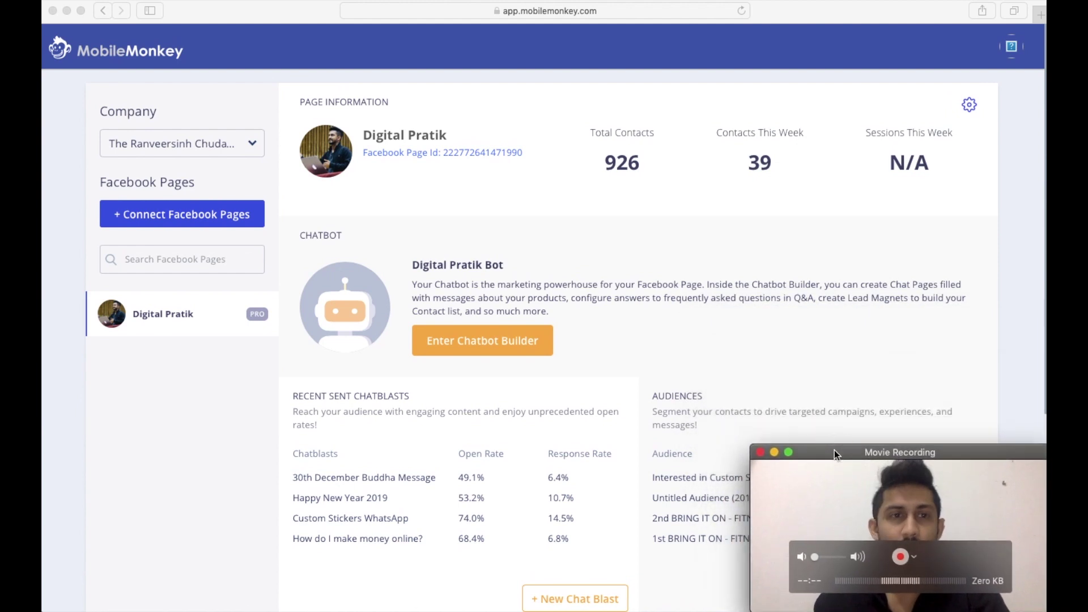
left_click(486, 340)
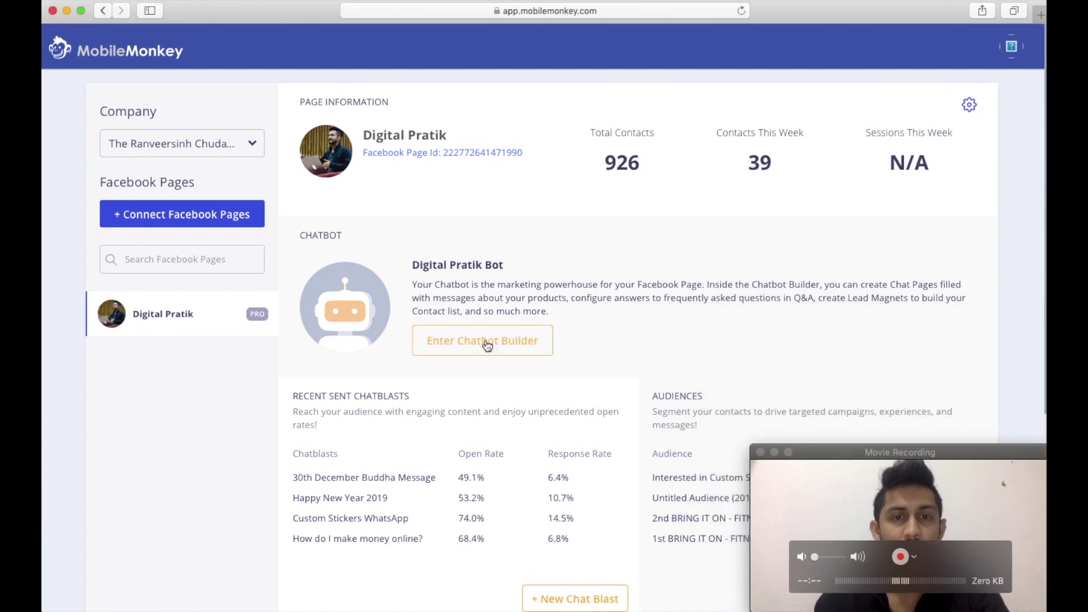
left_click(485, 340)
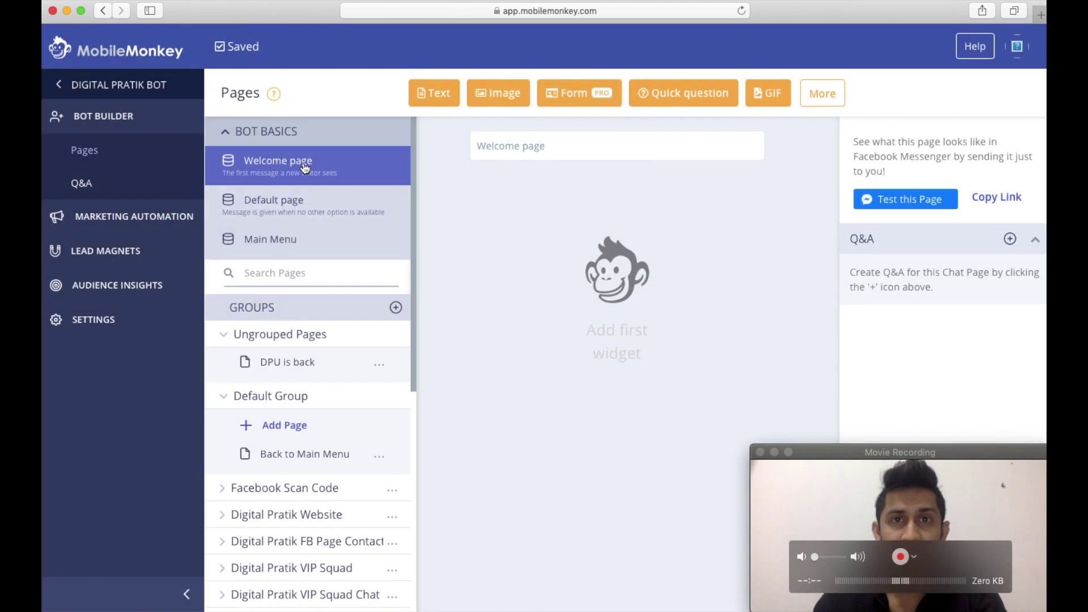
left_click(288, 201)
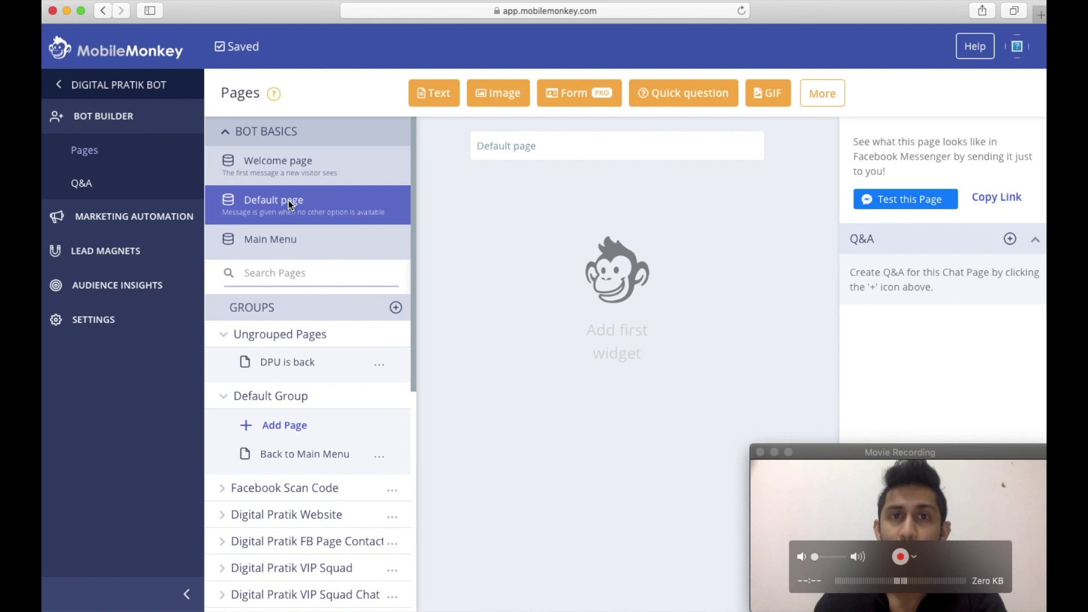
left_click(289, 239)
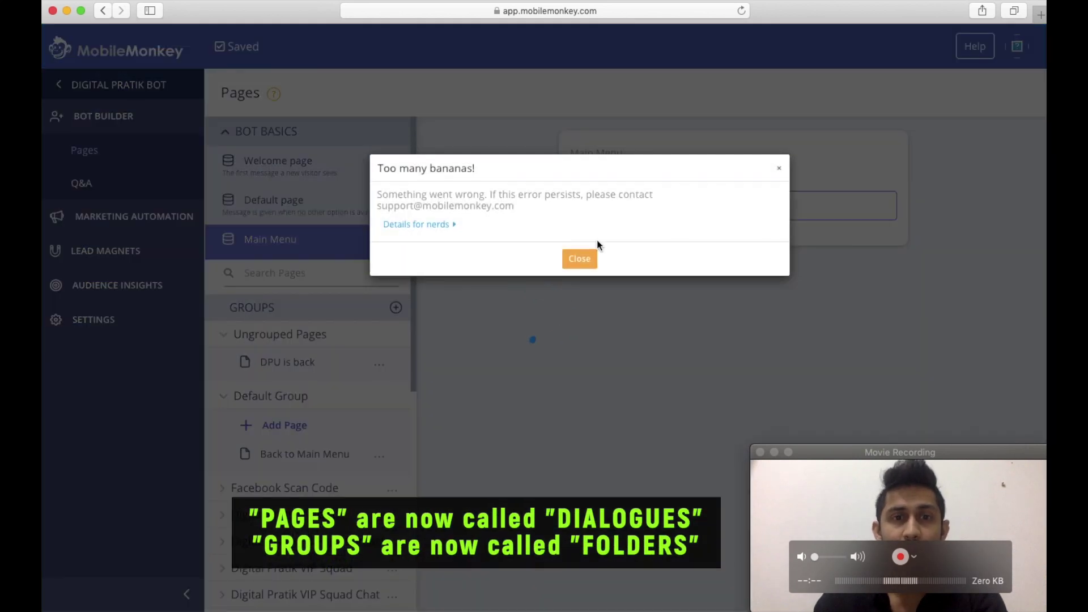
left_click(586, 259)
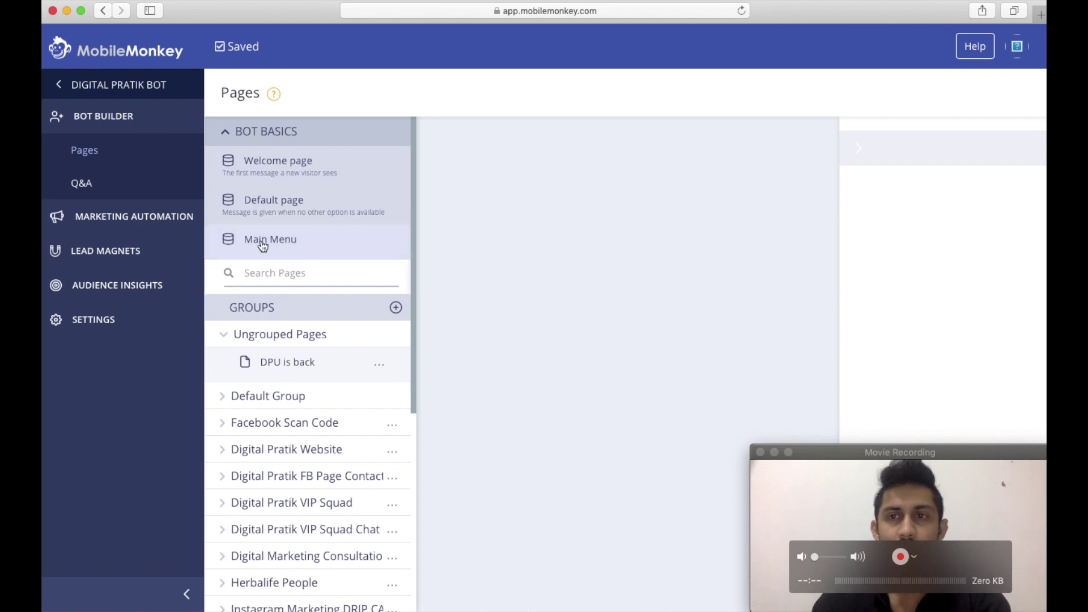
Return to the dashboard, re-enter the builder and show the Main Menu page with its two buttons
left_click(1015, 51)
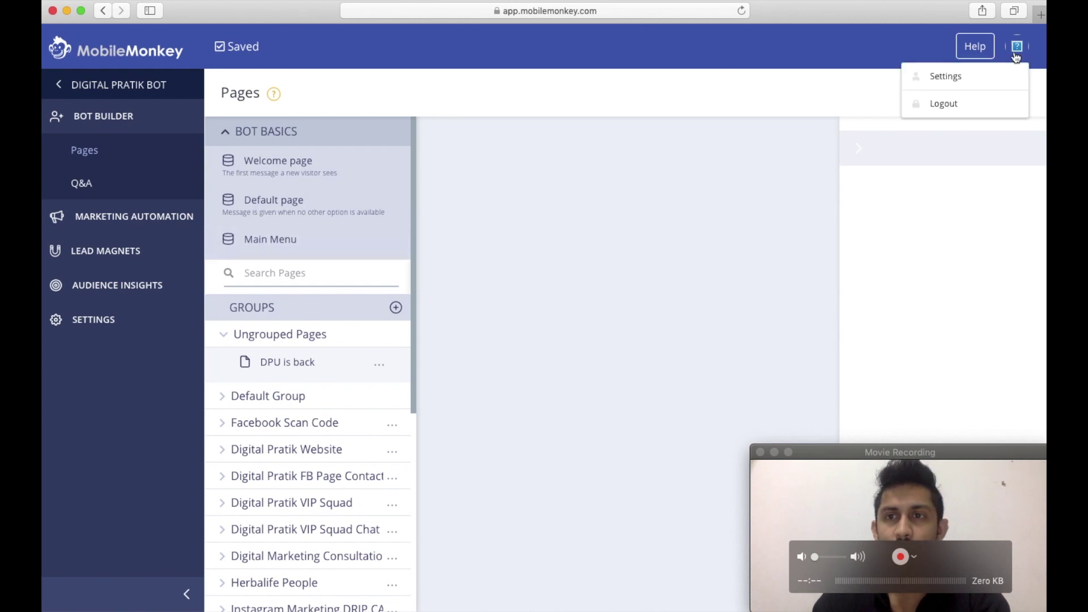
left_click(604, 267)
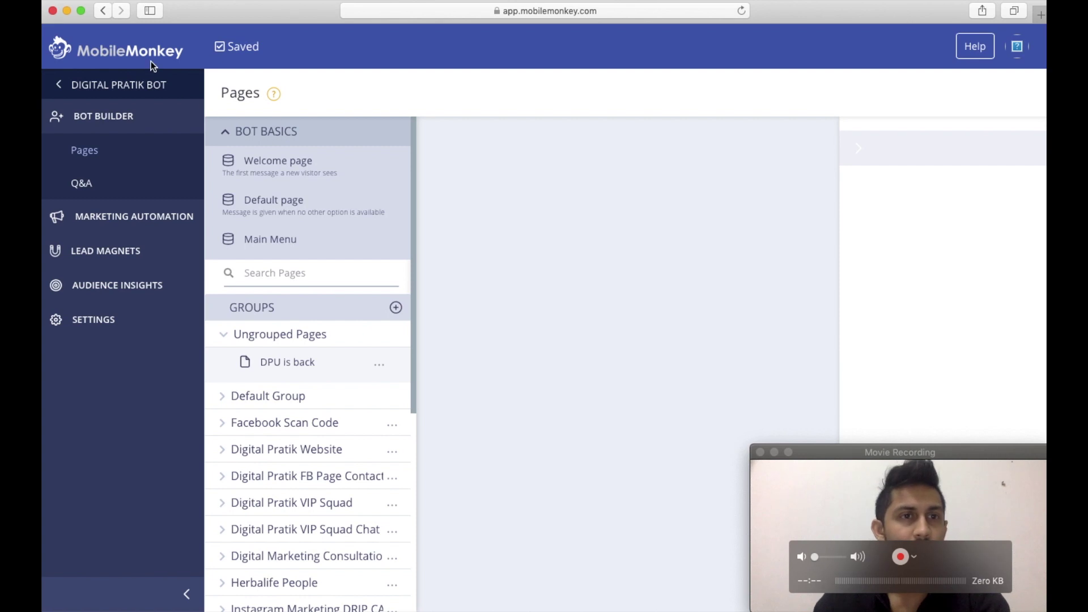
left_click(131, 54)
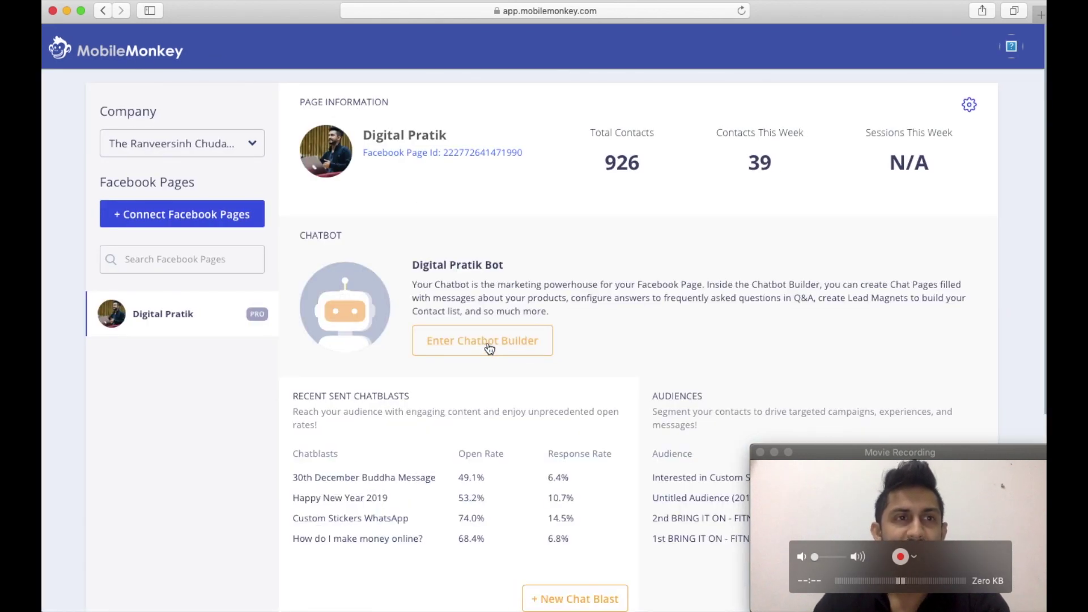
left_click(489, 345)
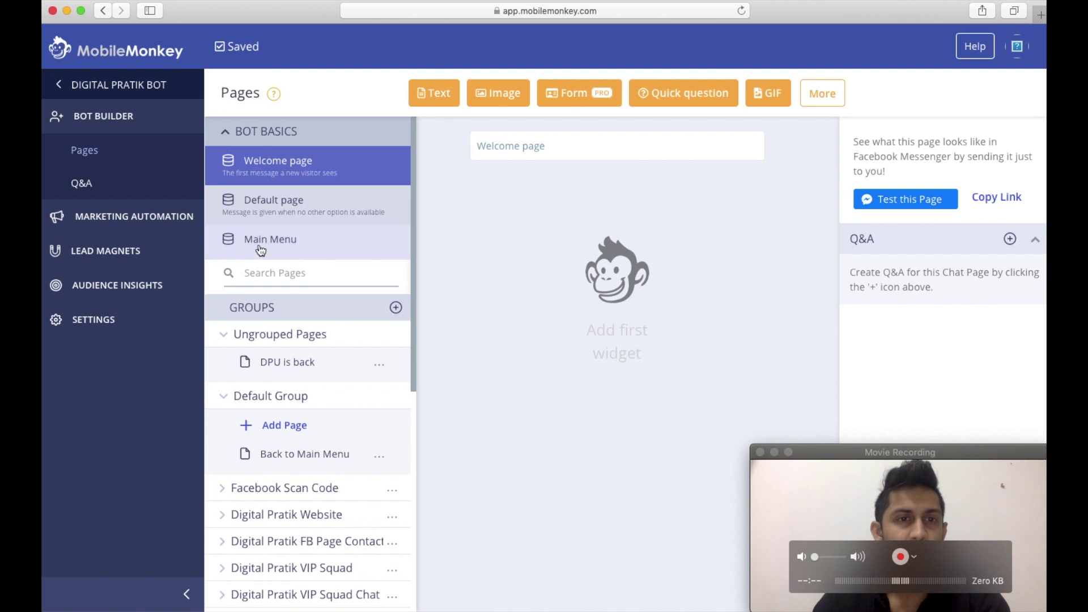
left_click(260, 243)
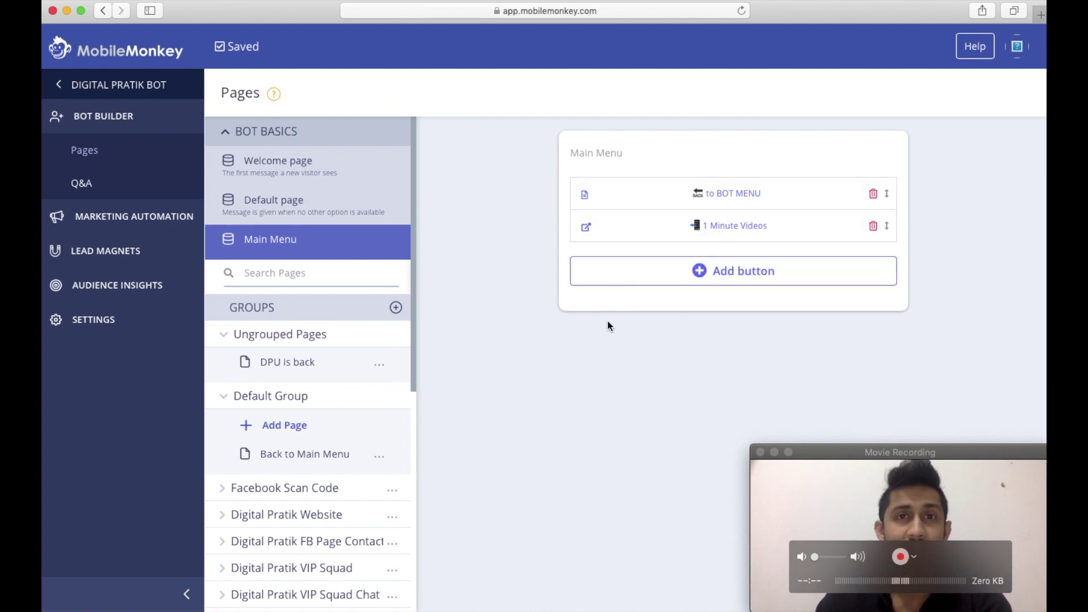
Check the clean bot's Main Menu in Chrome, then show the Digital Pratik Bot's Q&A entries in Safari
key("super+Tab")
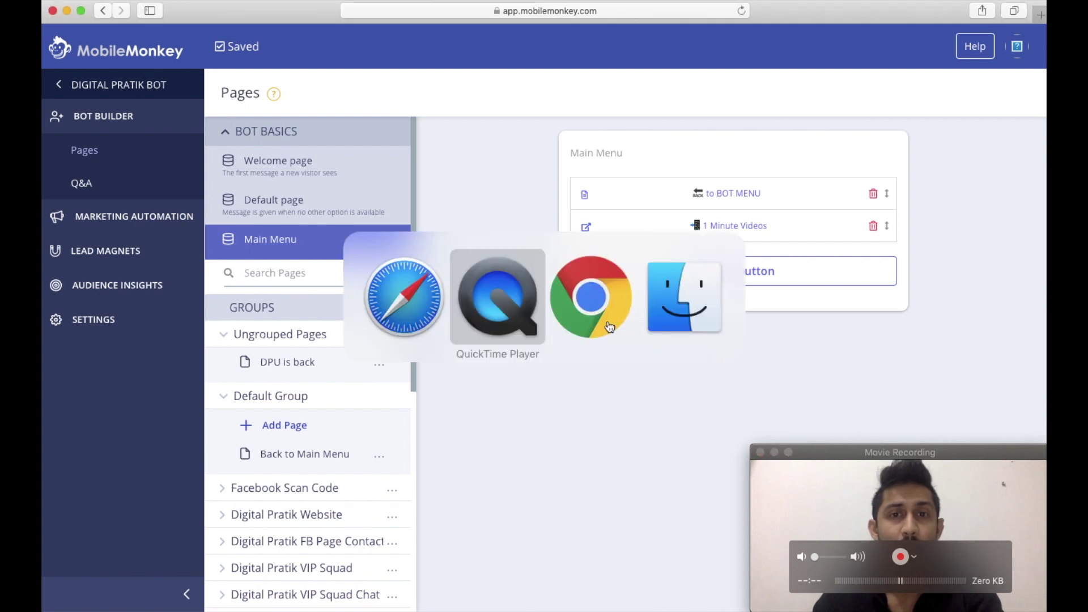
key("super+Tab")
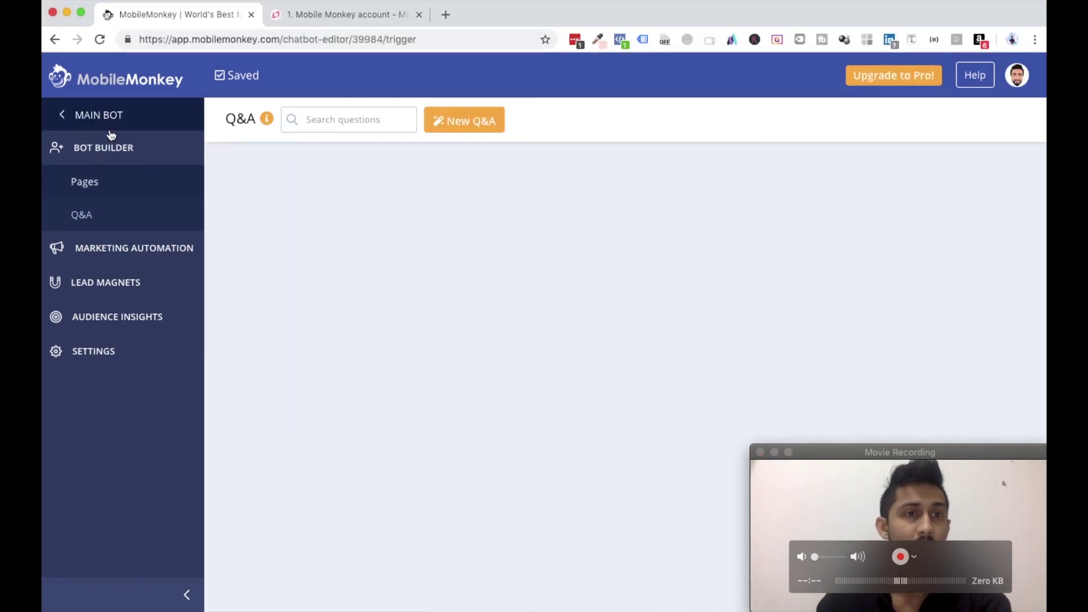
left_click(82, 182)
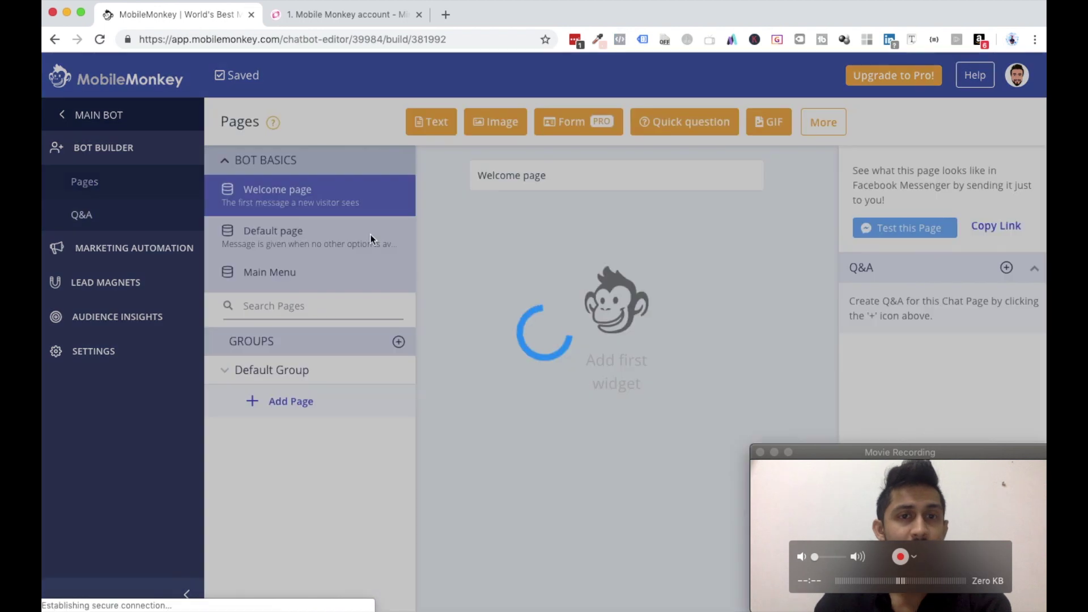
left_click(277, 274)
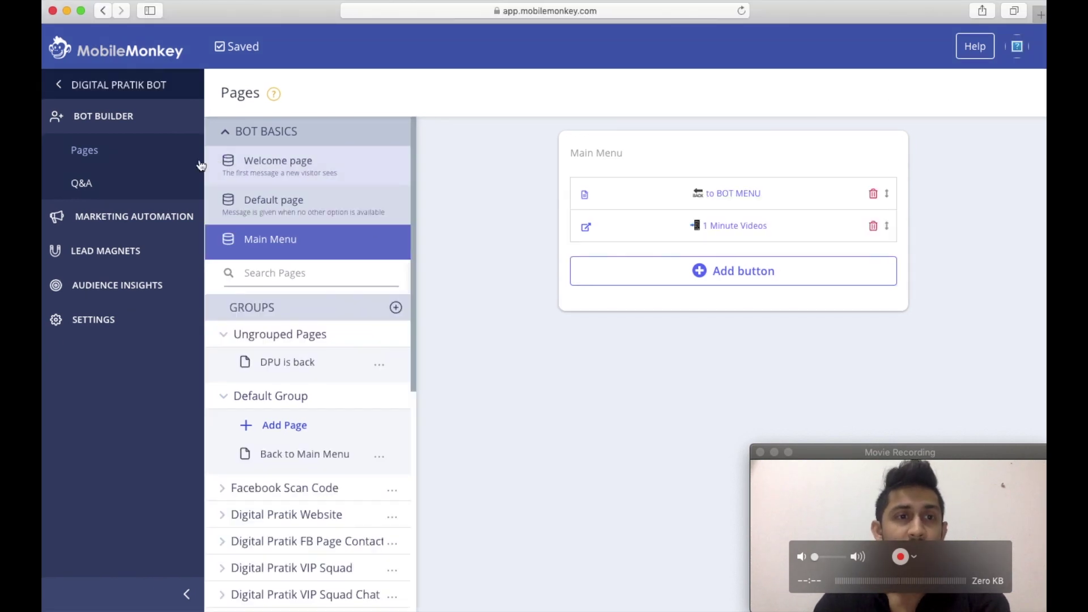
left_click(90, 181)
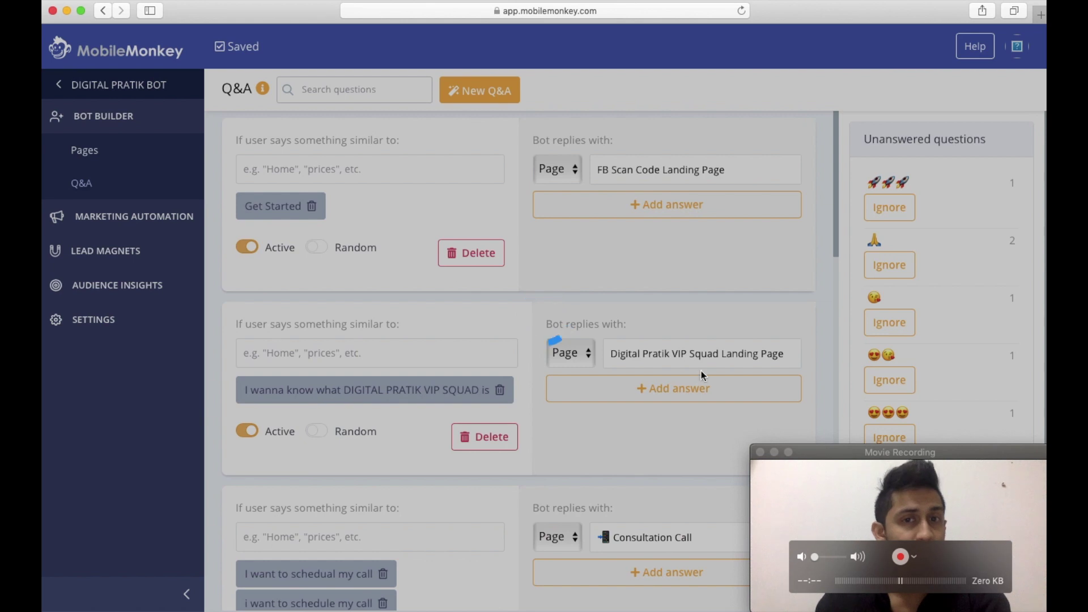
Scroll the Digital Pratik Bot's Q&A list, then show the Main Bot's empty Q&A list in Chrome
scroll(508, 334, "down", 5)
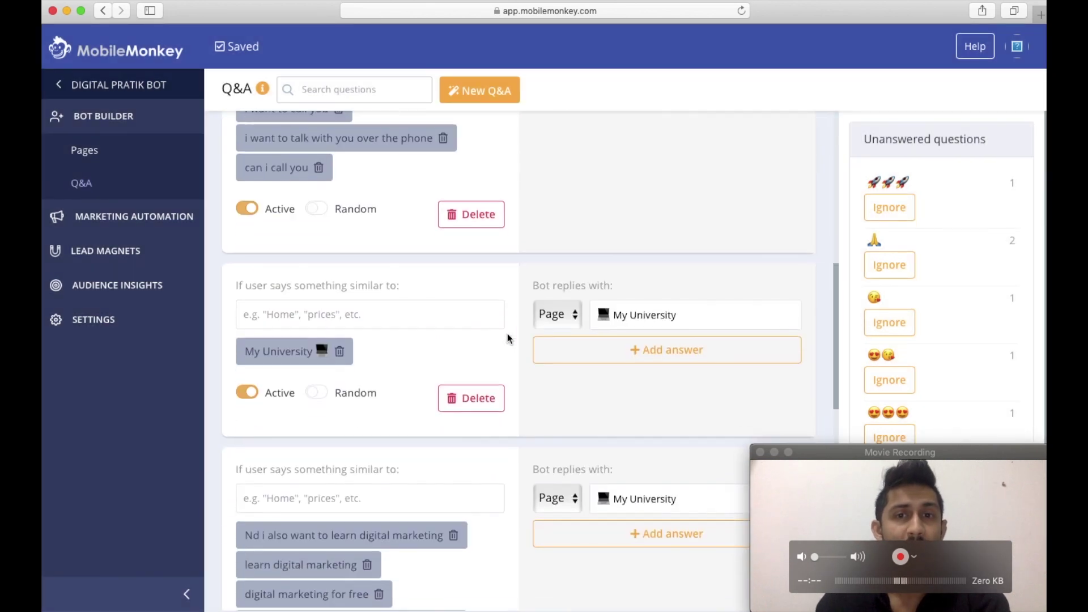
scroll(507, 333, "up", 5)
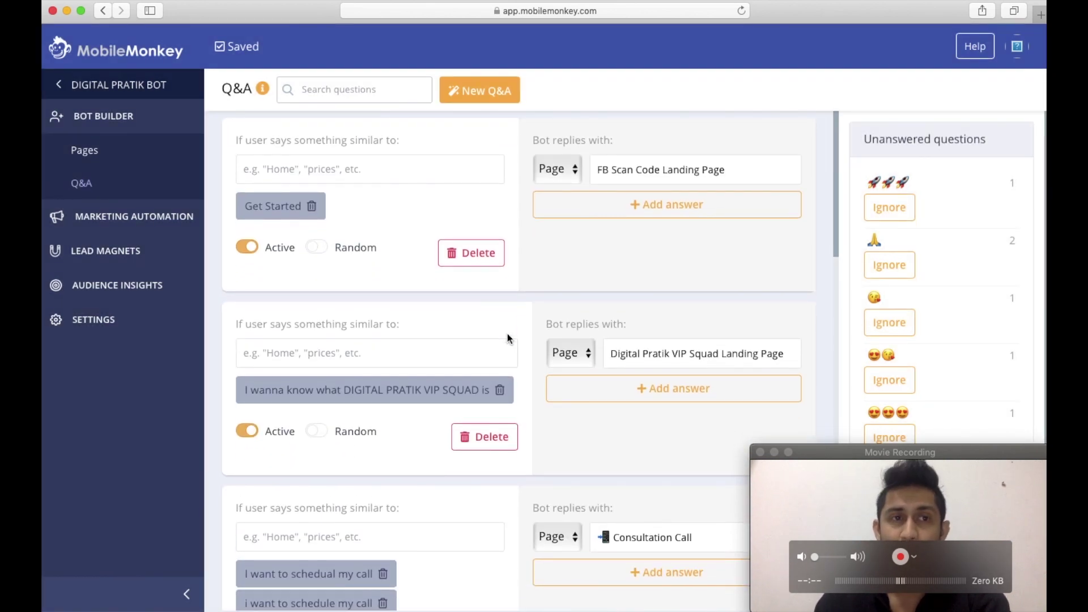
left_click(84, 151)
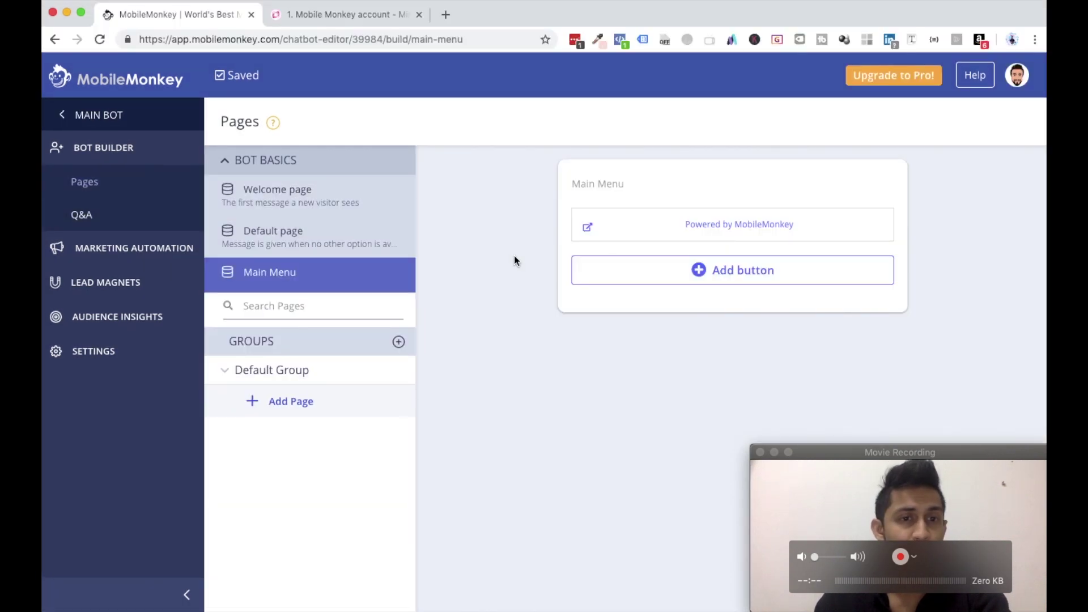
left_click(81, 219)
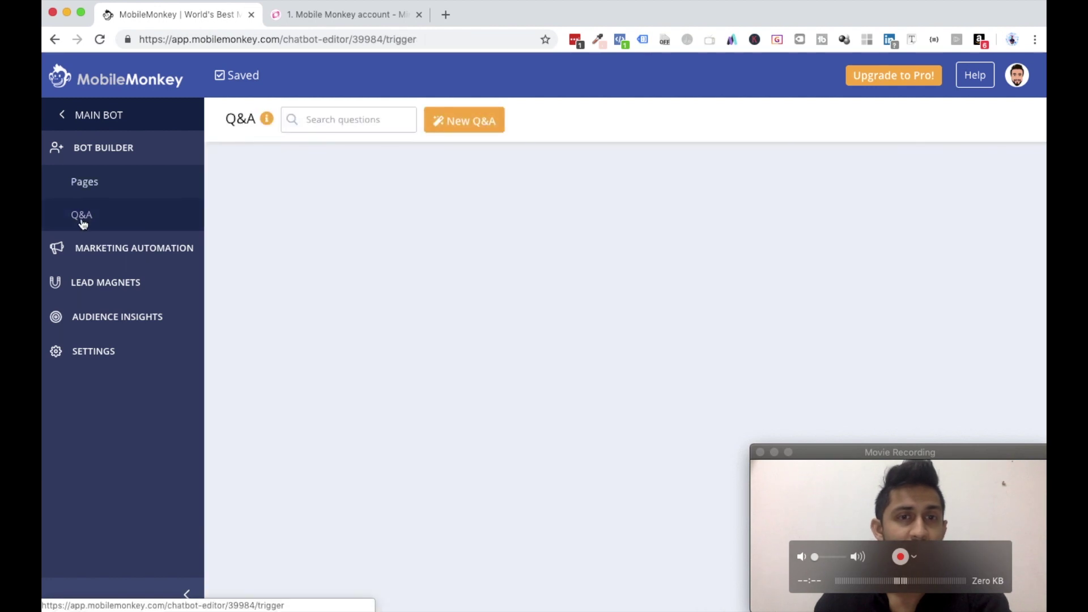